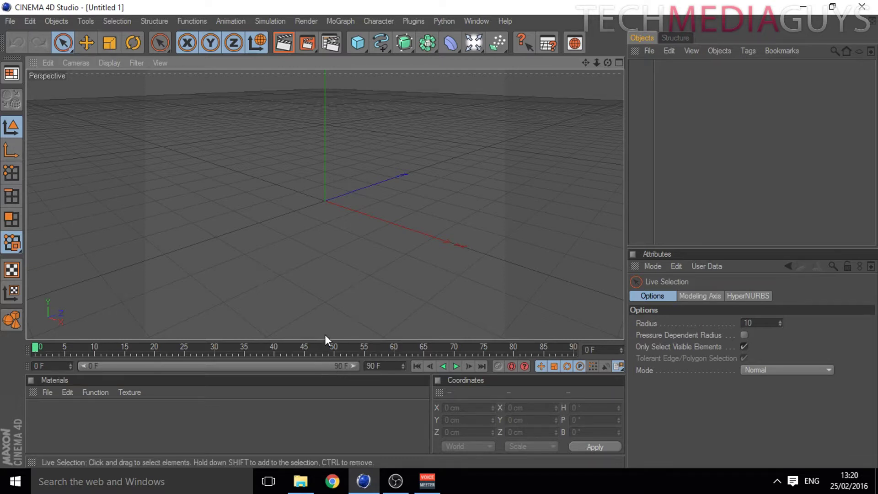
- Open the "low poly" C4D file from the C4D Files folder
{"action": "left_click", "coordinate": [11, 21]}
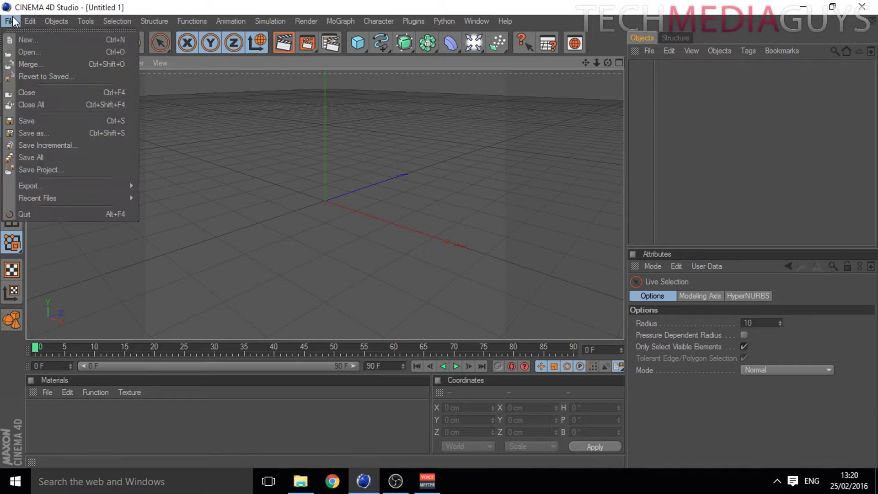
{"action": "left_click", "coordinate": [28, 53]}
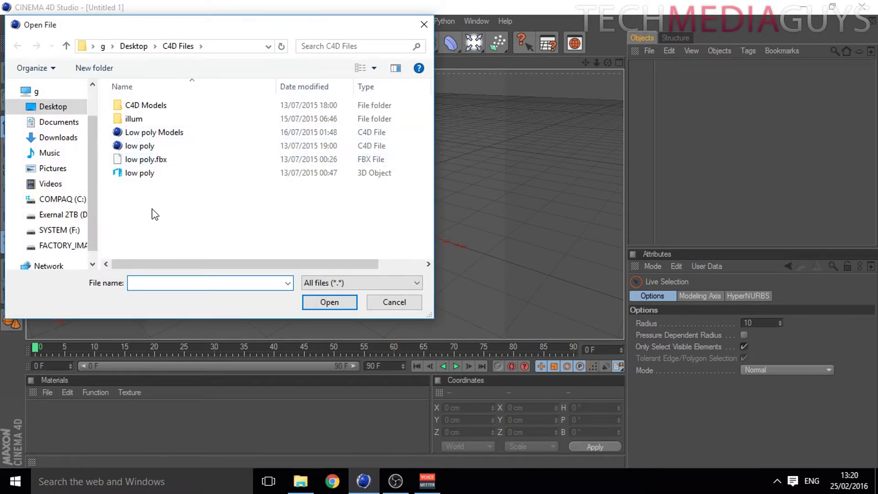
{"action": "double_click", "coordinate": [177, 149]}
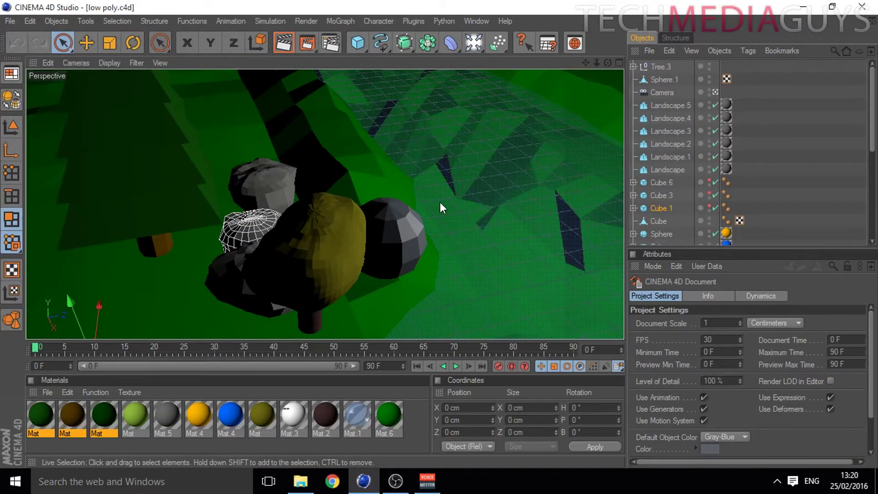
- Examine the low poly landscape as a whole, including its river, pier, trees and mountains
{"action": "scroll", "coordinate": [440, 202], "scroll_direction": "down", "scroll_amount": 5}
{"action": "scroll", "coordinate": [432, 217], "scroll_direction": "up", "scroll_amount": 3}
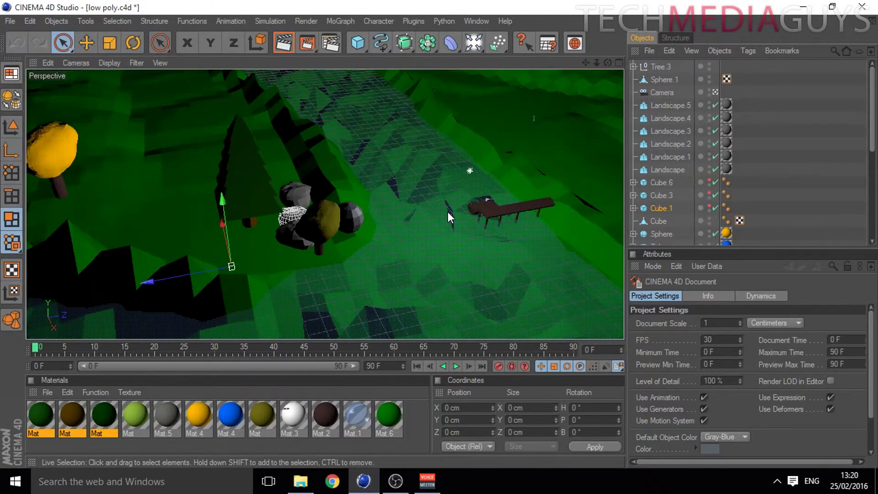
{"action": "middle_click", "coordinate": [380, 210]}
{"action": "middle_click", "coordinate": [271, 155]}
{"action": "left_click_drag", "start_coordinate": [516, 204], "coordinate": [361, 160], "text": "alt"}
{"action": "left_click_drag", "start_coordinate": [461, 160], "coordinate": [166, 234], "text": "alt"}
{"action": "scroll", "coordinate": [274, 179], "scroll_direction": "up", "scroll_amount": 1}
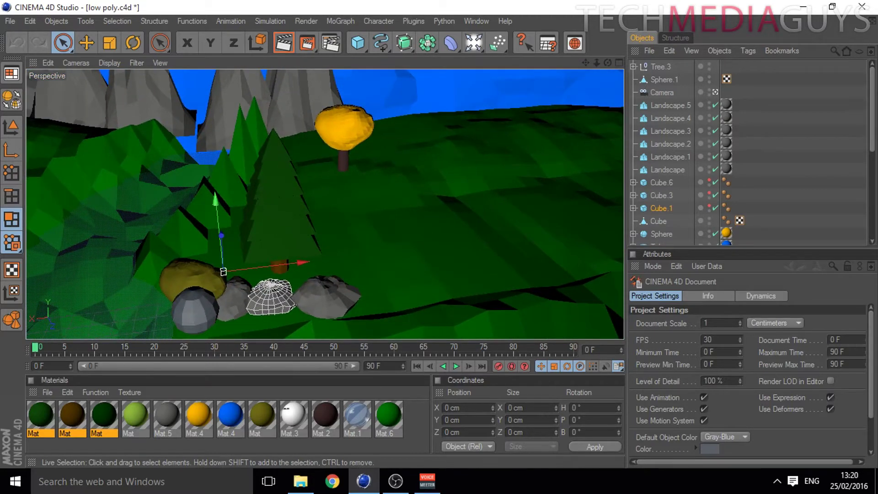
{"action": "middle_click_drag", "start_coordinate": [239, 213], "coordinate": [362, 121], "text": "alt"}
{"action": "scroll", "coordinate": [240, 212], "scroll_direction": "up", "scroll_amount": 1}
{"action": "scroll", "coordinate": [400, 182], "scroll_direction": "up", "scroll_amount": 4}
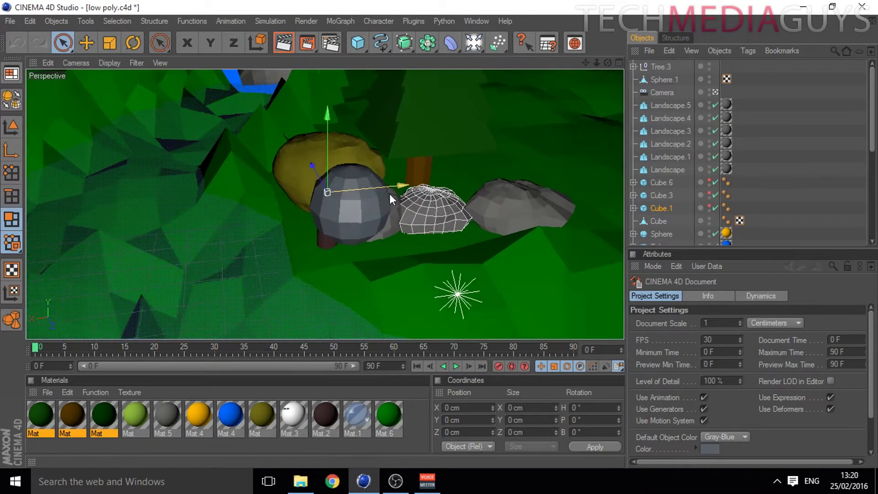
- Inspect the gray sphere, rocks and bush-like tree on the riverbank up close and from several angles
{"action": "scroll", "coordinate": [389, 193], "scroll_direction": "up", "scroll_amount": 8}
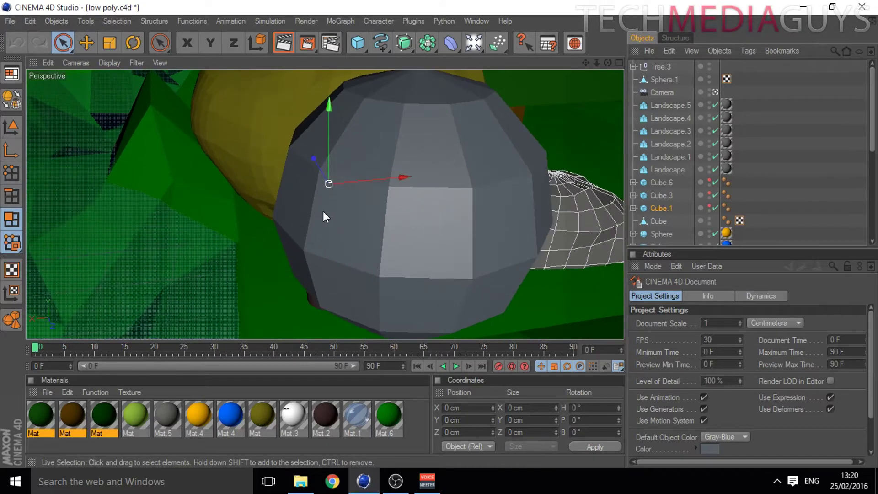
{"action": "middle_click_drag", "start_coordinate": [323, 212], "coordinate": [314, 334], "text": "alt"}
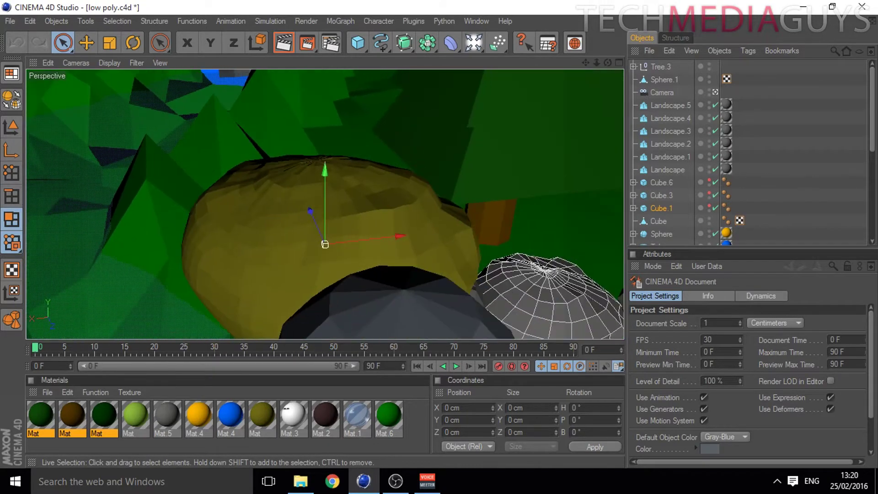
{"action": "scroll", "coordinate": [320, 208], "scroll_direction": "up", "scroll_amount": 6}
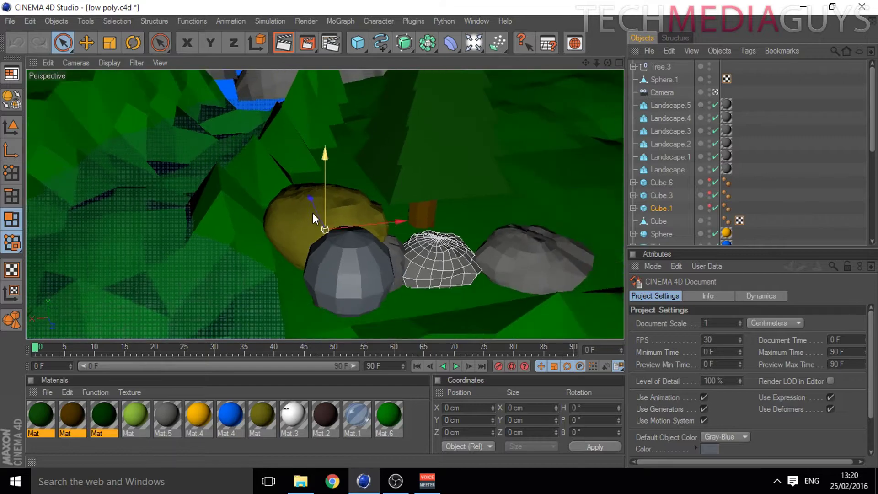
{"action": "scroll", "coordinate": [312, 213], "scroll_direction": "down", "scroll_amount": 6}
{"action": "left_click_drag", "start_coordinate": [292, 223], "coordinate": [380, 208], "text": "alt"}
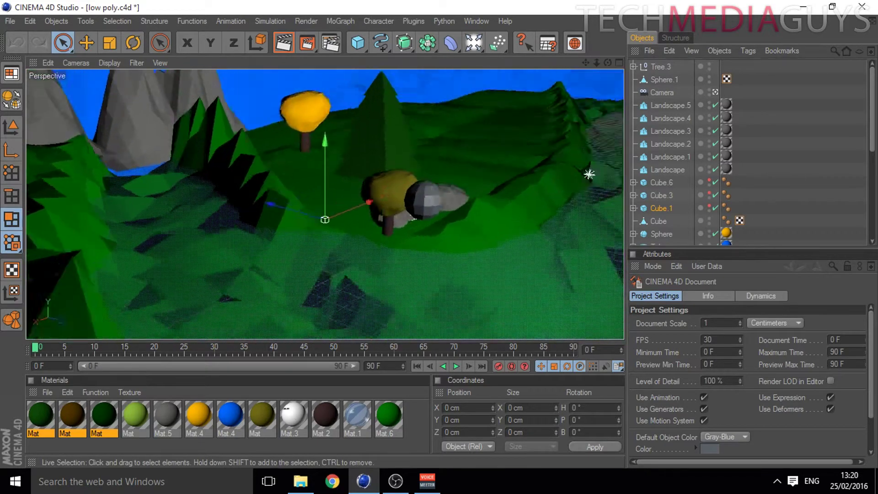
{"action": "left_click_drag", "start_coordinate": [589, 175], "coordinate": [304, 288], "text": "alt"}
{"action": "scroll", "coordinate": [451, 254], "scroll_direction": "up", "scroll_amount": 4}
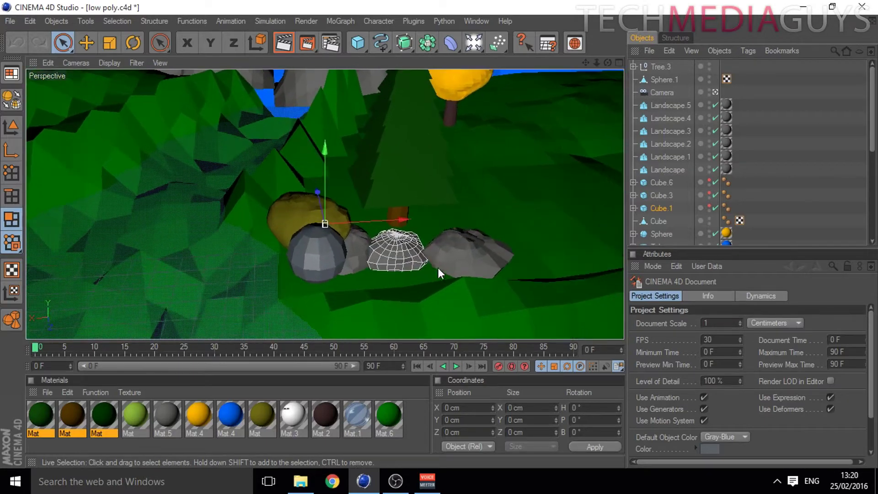
{"action": "left_click_drag", "start_coordinate": [438, 270], "coordinate": [252, 237], "text": "alt"}
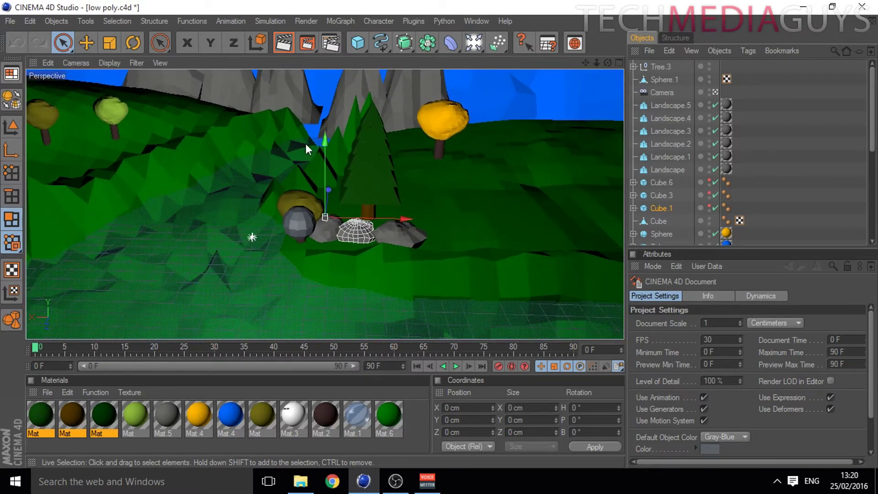
{"action": "left_click_drag", "start_coordinate": [321, 150], "coordinate": [282, 246], "text": "alt"}
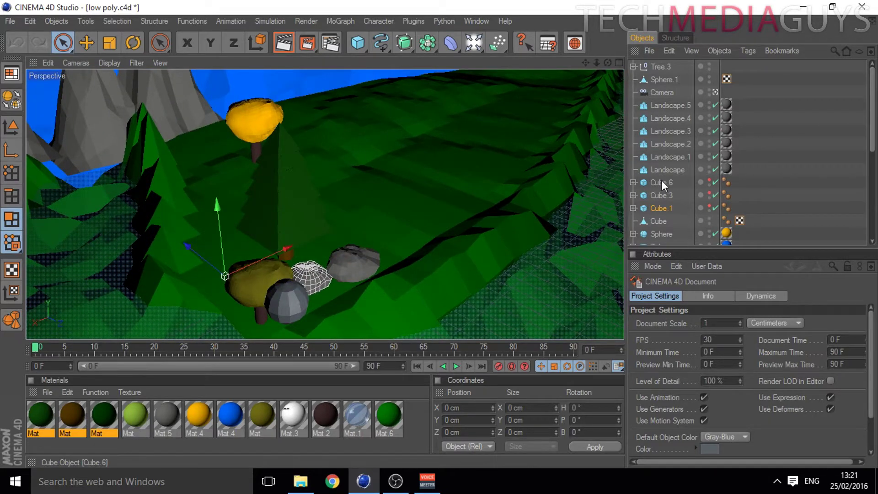
- Look through the rest of the scene's object list and clear the current object selection
{"action": "scroll", "coordinate": [655, 130], "scroll_direction": "down", "scroll_amount": 5}
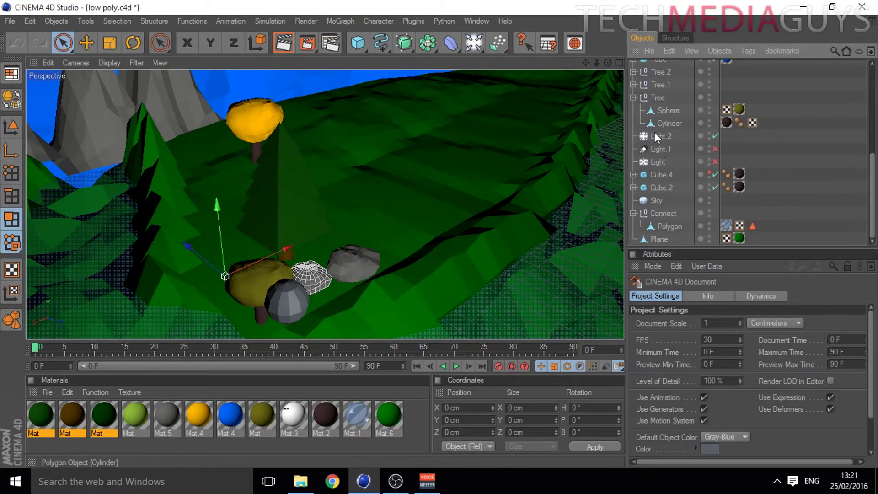
{"action": "left_click", "coordinate": [635, 189]}
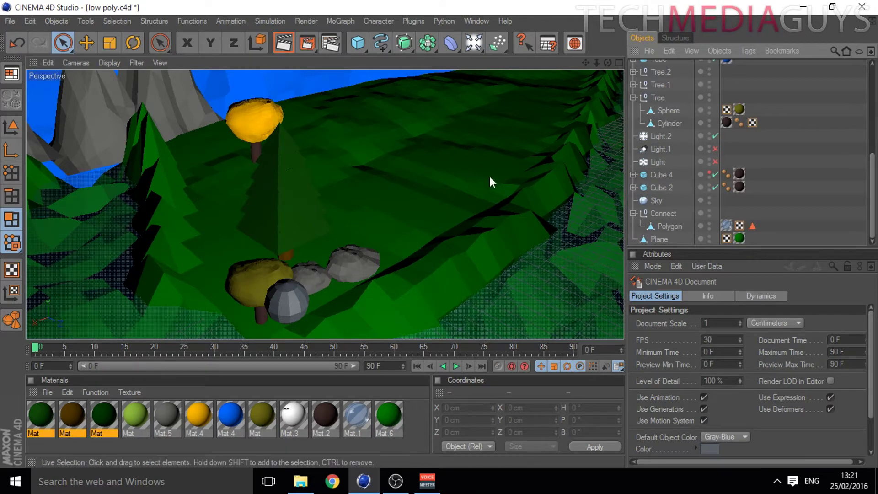
{"action": "mouse_move", "coordinate": [489, 182]}
{"action": "left_mouse_down", "text": "alt"}
{"action": "mouse_move", "coordinate": [416, 190]}
{"action": "mouse_move", "coordinate": [393, 210]}
{"action": "mouse_move", "coordinate": [417, 188]}
{"action": "mouse_move", "coordinate": [418, 207]}
{"action": "mouse_move", "coordinate": [320, 192]}
{"action": "mouse_move", "coordinate": [256, 197]}
{"action": "mouse_move", "coordinate": [471, 174]}
{"action": "mouse_move", "coordinate": [476, 144]}
{"action": "mouse_move", "coordinate": [392, 122]}
{"action": "mouse_move", "coordinate": [407, 146]}
{"action": "mouse_move", "coordinate": [329, 128]}
{"action": "mouse_move", "coordinate": [320, 115]}
{"action": "mouse_move", "coordinate": [412, 114]}
{"action": "left_mouse_up", "text": "alt"}
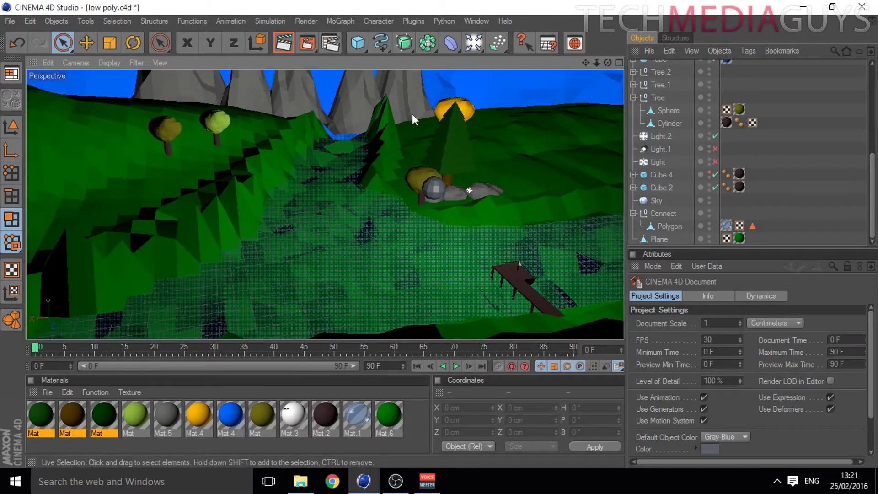
- Examine the deselected scene's riverbank rocks and trees, the hills and the distant mountains from different viewpoints
{"action": "scroll", "coordinate": [490, 150], "scroll_direction": "up", "scroll_amount": 1}
{"action": "left_click_drag", "start_coordinate": [490, 149], "coordinate": [436, 194], "text": "alt"}
{"action": "middle_click_drag", "start_coordinate": [483, 256], "coordinate": [508, 336], "text": "alt"}
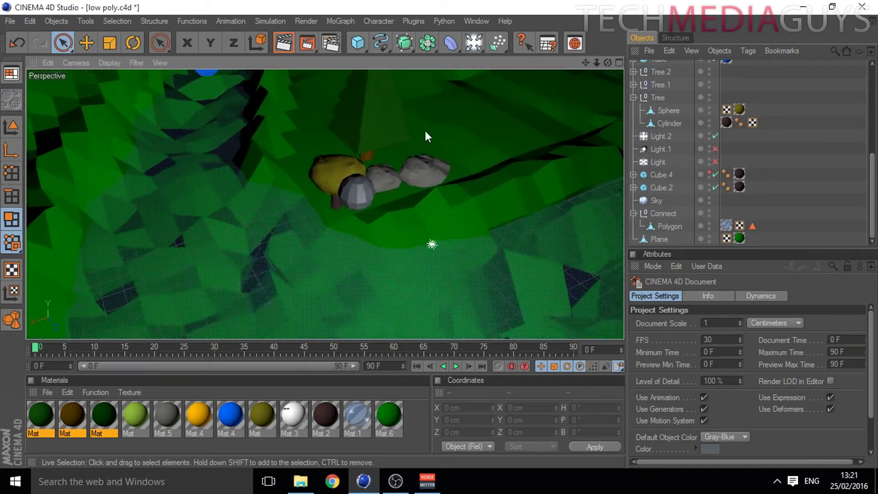
{"action": "scroll", "coordinate": [424, 160], "scroll_direction": "up", "scroll_amount": 2}
{"action": "mouse_move", "coordinate": [422, 189]}
{"action": "left_mouse_down", "text": "alt"}
{"action": "mouse_move", "coordinate": [379, 190]}
{"action": "mouse_move", "coordinate": [387, 162]}
{"action": "left_mouse_up", "text": "alt"}
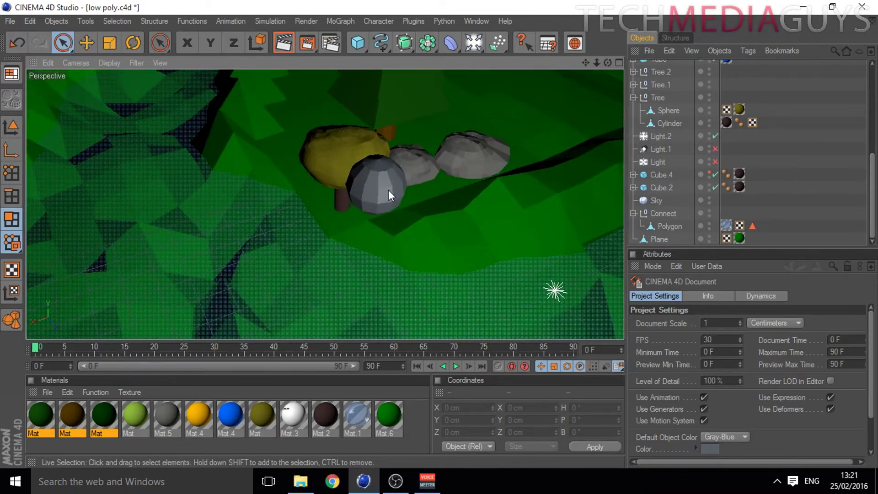
{"action": "left_click_drag", "start_coordinate": [459, 134], "coordinate": [513, 137], "text": "alt"}
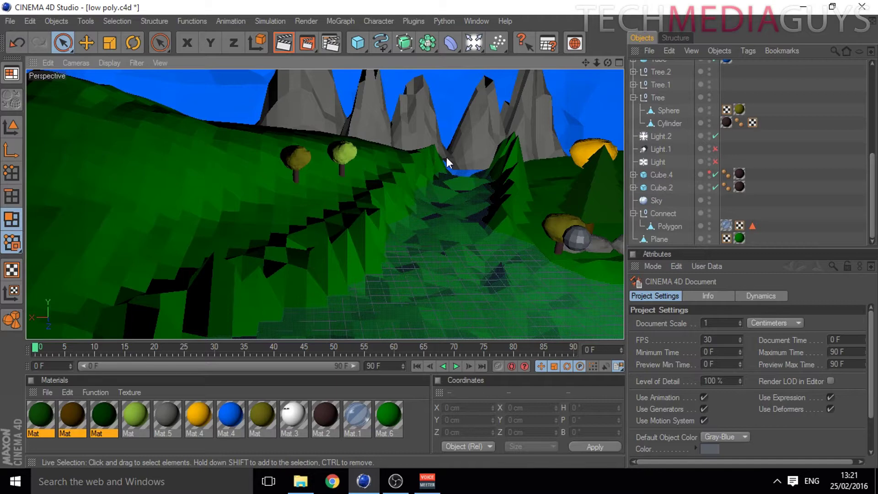
{"action": "left_click_drag", "start_coordinate": [495, 173], "coordinate": [477, 304], "text": "alt"}
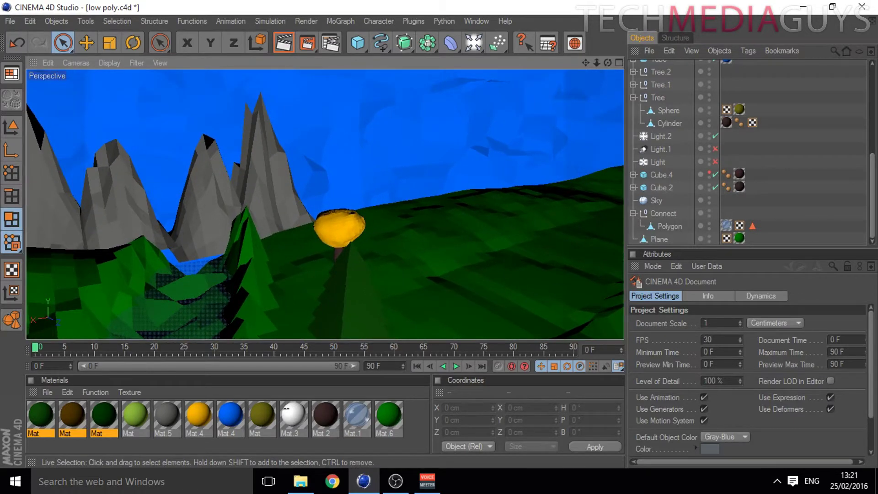
{"action": "left_click_drag", "start_coordinate": [476, 303], "coordinate": [492, 169], "text": "alt"}
{"action": "scroll", "coordinate": [329, 215], "scroll_direction": "up", "scroll_amount": 2}
{"action": "left_click_drag", "start_coordinate": [329, 215], "coordinate": [427, 171], "text": "alt"}
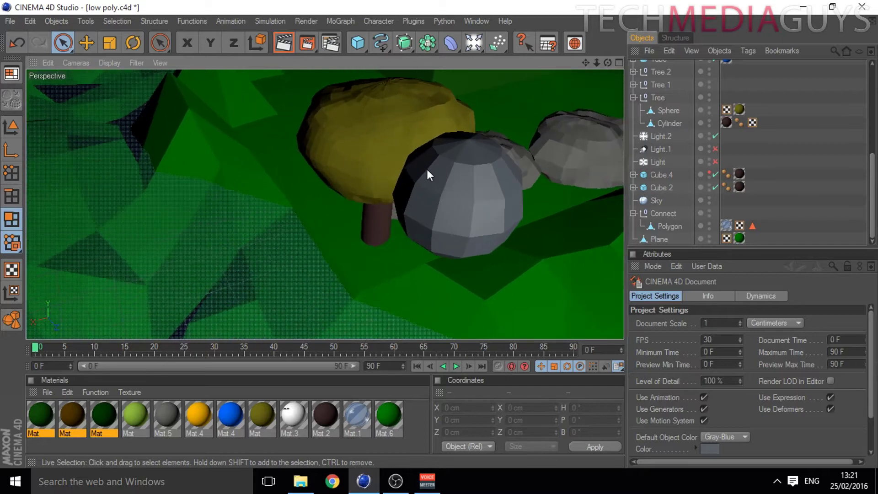
{"action": "left_click_drag", "start_coordinate": [521, 136], "coordinate": [511, 173], "text": "alt"}
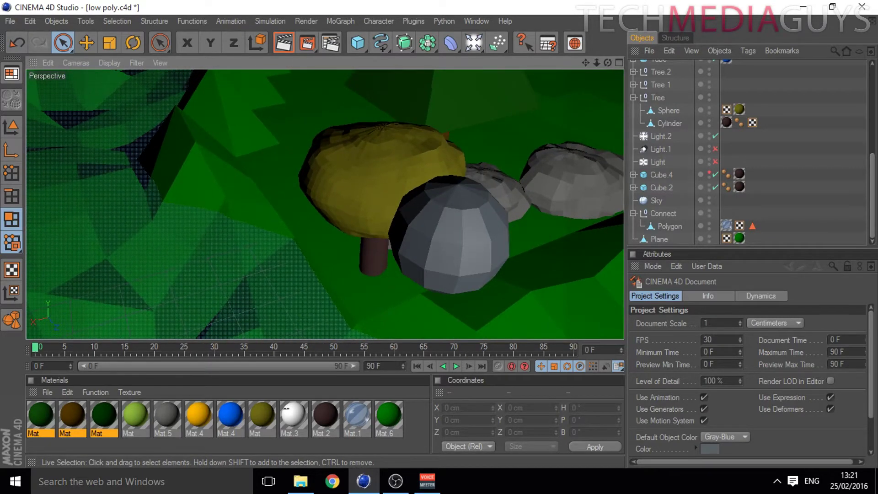
{"action": "left_click_drag", "start_coordinate": [512, 174], "coordinate": [403, 264], "text": "alt"}
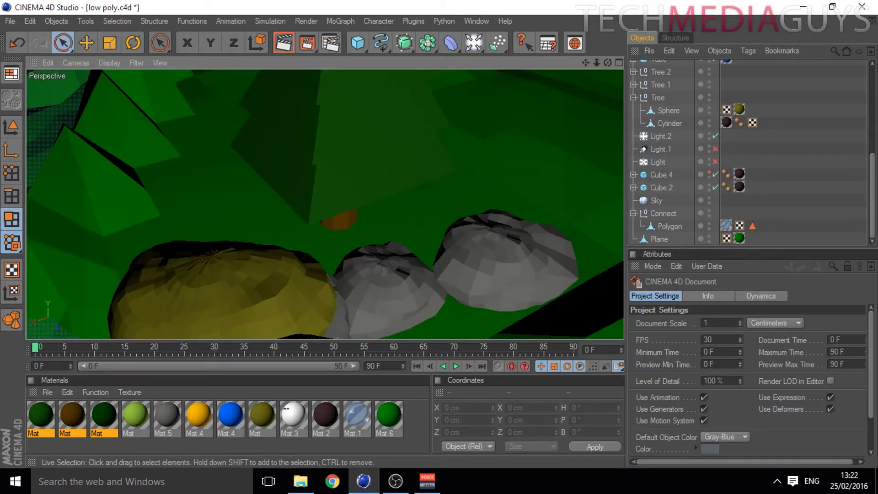
{"action": "left_click_drag", "start_coordinate": [499, 165], "coordinate": [254, 164], "text": "alt"}
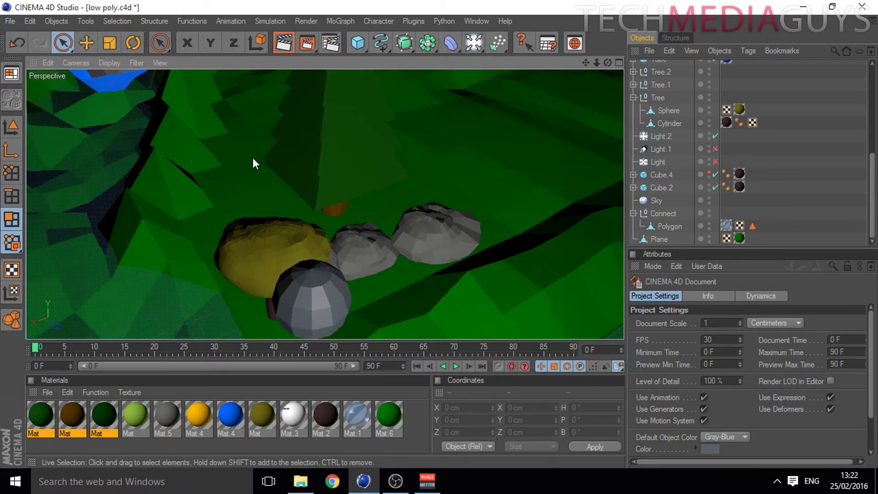
- Open the "Low poly Models" C4D file from the C4D Files folder
{"action": "left_click", "coordinate": [10, 21]}
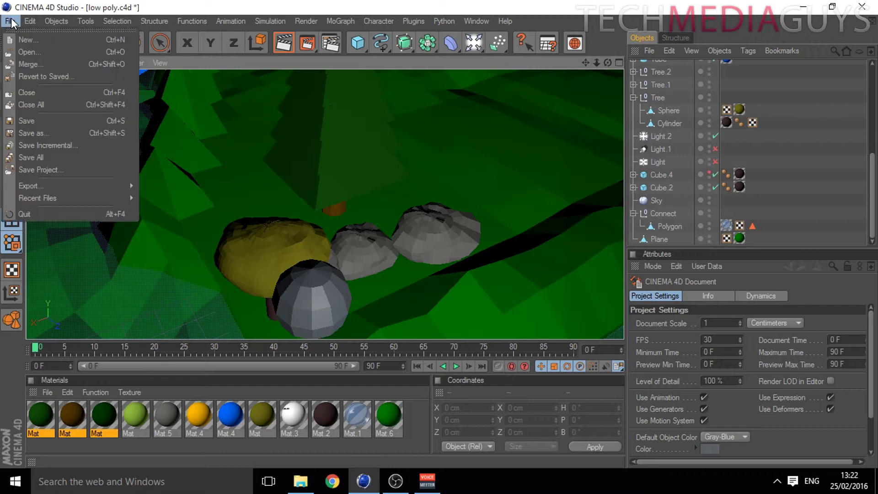
{"action": "left_click", "coordinate": [31, 51]}
{"action": "double_click", "coordinate": [133, 132]}
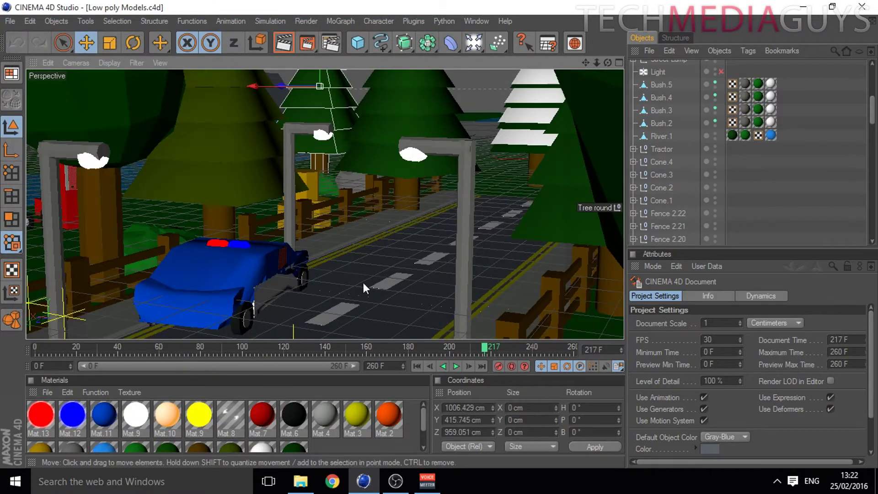
- Select the police car's side body part and rewind the animation to frame 0
{"action": "left_click", "coordinate": [273, 282]}
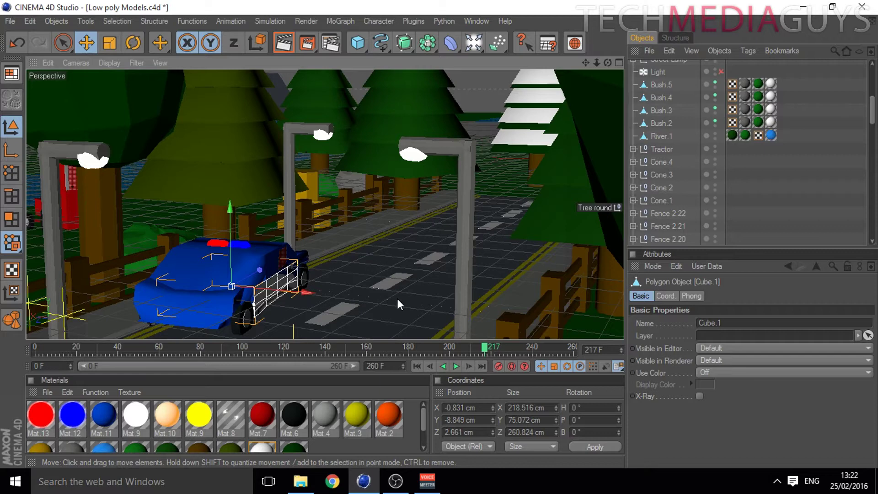
{"action": "left_click_drag", "start_coordinate": [486, 347], "coordinate": [33, 368]}
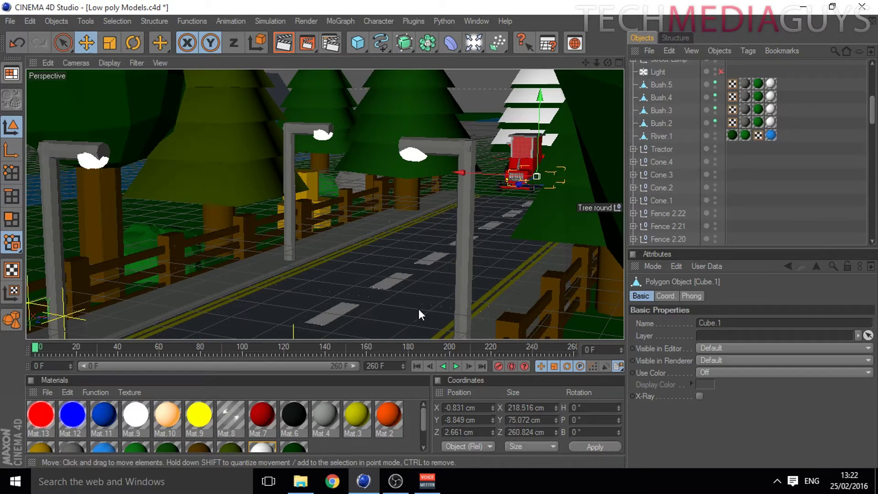
{"action": "scroll", "coordinate": [410, 270], "scroll_direction": "down", "scroll_amount": 10}
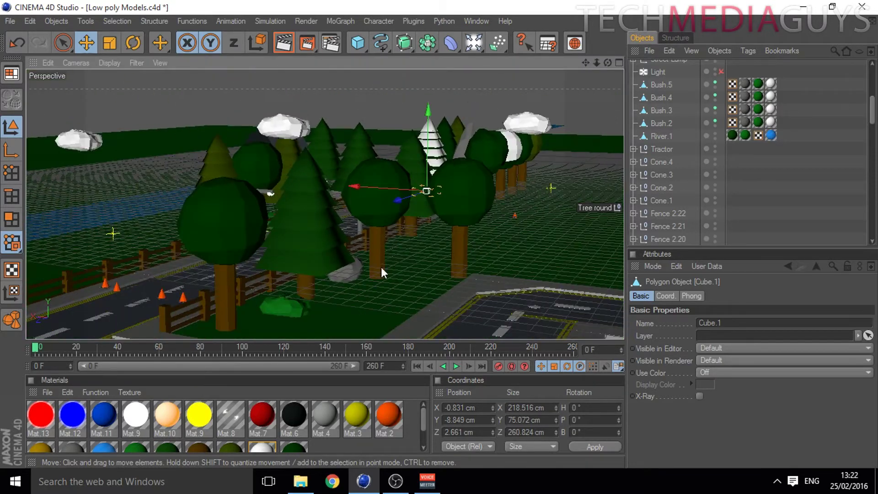
{"action": "scroll", "coordinate": [387, 234], "scroll_direction": "up", "scroll_amount": 10}
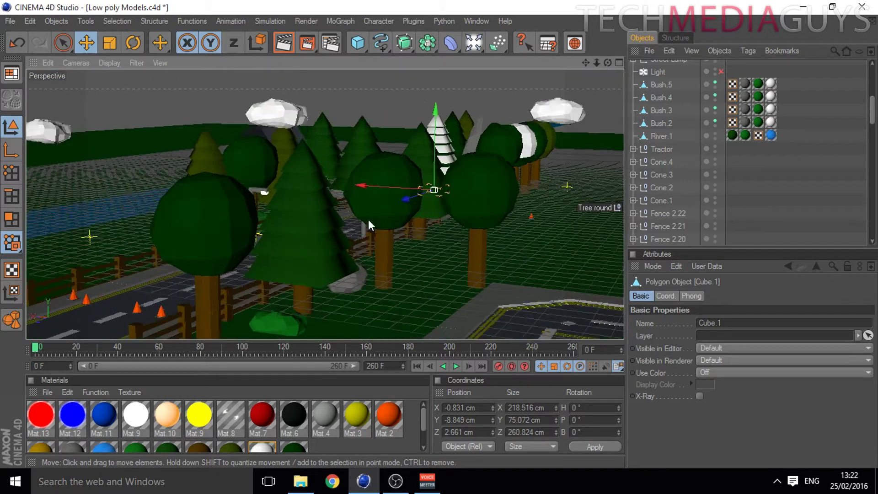
- Pick out the cloud above the trees and the tree models in front to inspect them individually
{"action": "left_click", "coordinate": [275, 111]}
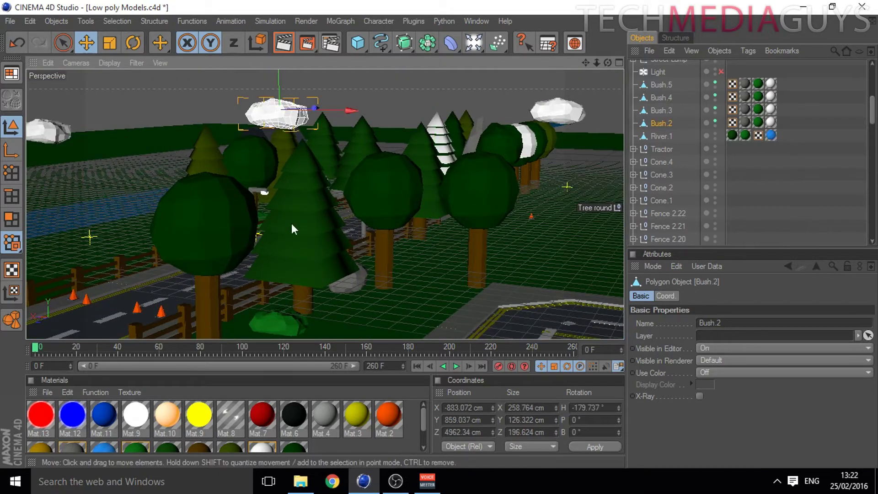
{"action": "left_click", "coordinate": [226, 228]}
{"action": "left_click", "coordinate": [298, 269]}
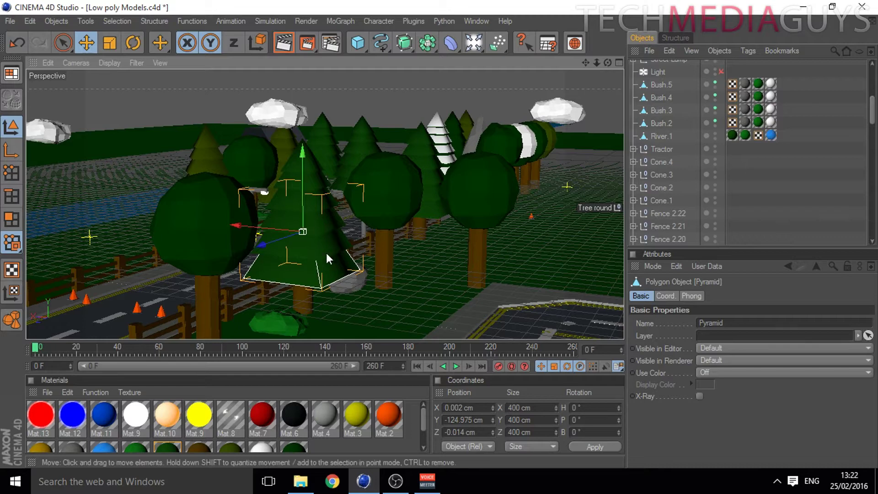
- Try moving the lowest tier of the front pine tree and undo the move
{"action": "left_click_drag", "start_coordinate": [272, 250], "coordinate": [192, 280]}
{"action": "left_click_drag", "start_coordinate": [48, 316], "coordinate": [266, 243]}
{"action": "key", "text": "ctrl+z"}
- Select the green bush beside the fence and examine the traffic cones on the road up close
{"action": "left_click", "coordinate": [282, 320]}
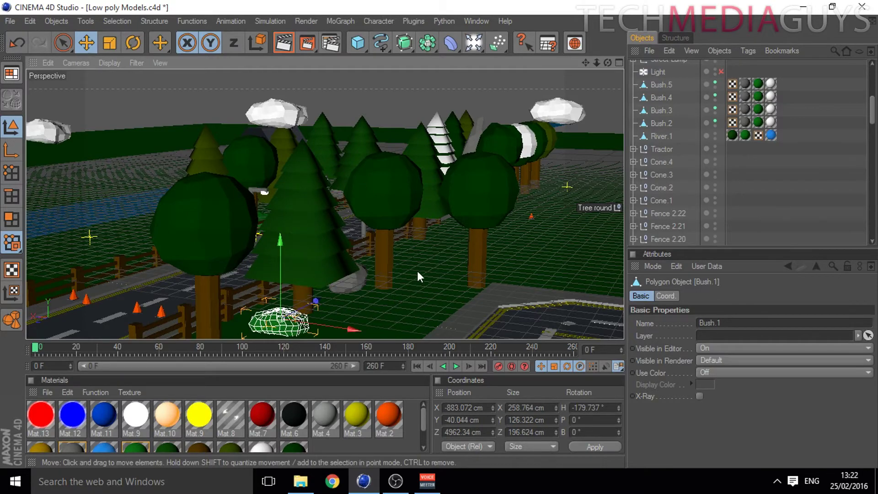
{"action": "left_click_drag", "start_coordinate": [417, 270], "coordinate": [360, 229], "text": "alt"}
{"action": "middle_click_drag", "start_coordinate": [462, 161], "coordinate": [494, 121], "text": "alt"}
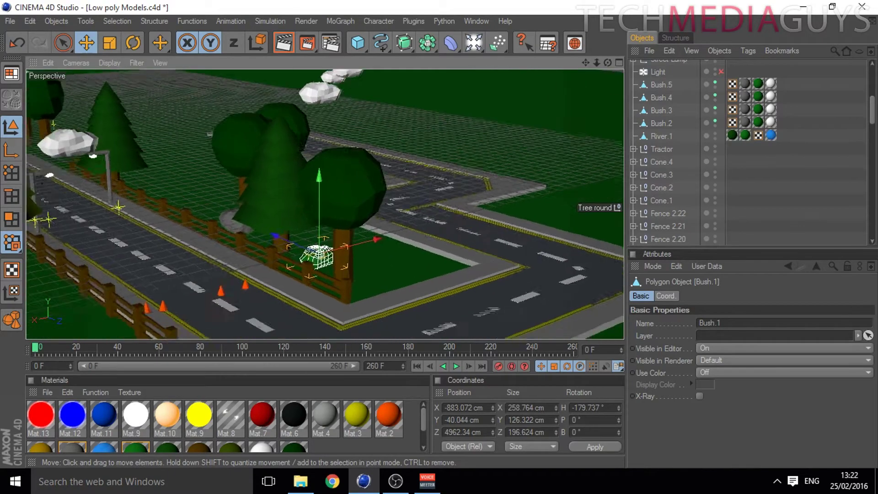
{"action": "middle_click_drag", "start_coordinate": [270, 256], "coordinate": [407, 205], "text": "alt"}
{"action": "scroll", "coordinate": [408, 219], "scroll_direction": "up", "scroll_amount": 5}
{"action": "middle_click_drag", "start_coordinate": [368, 178], "coordinate": [336, 128], "text": "alt"}
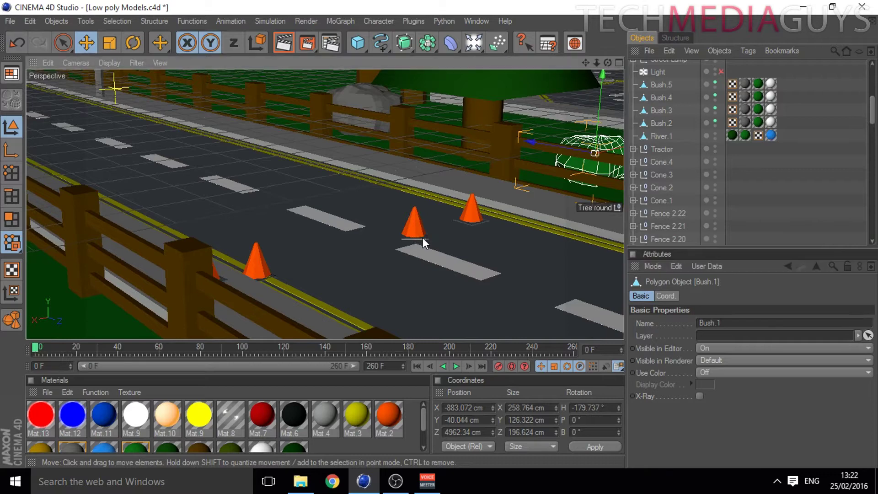
- Select the base of the traffic cone near the road's centre line and view the yellow cylinders stacked beside the fence
{"action": "left_click", "coordinate": [405, 231]}
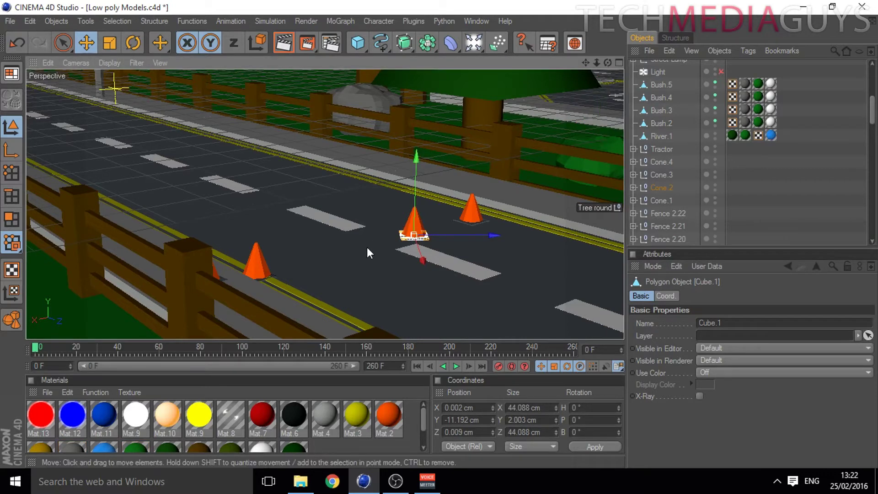
{"action": "middle_click_drag", "start_coordinate": [471, 242], "coordinate": [732, 249], "text": "alt"}
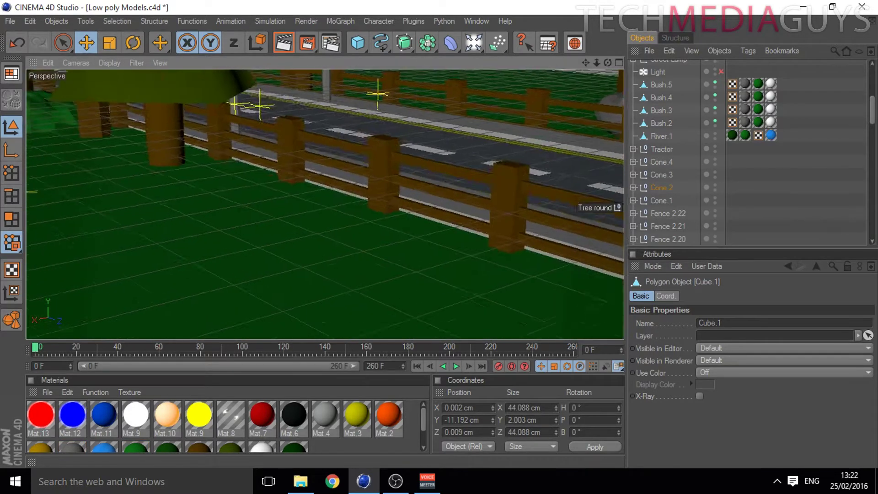
{"action": "middle_click_drag", "start_coordinate": [386, 216], "coordinate": [666, 322], "text": "alt"}
{"action": "middle_click_drag", "start_coordinate": [184, 149], "coordinate": [296, 199], "text": "alt"}
{"action": "scroll", "coordinate": [168, 157], "scroll_direction": "up", "scroll_amount": 3}
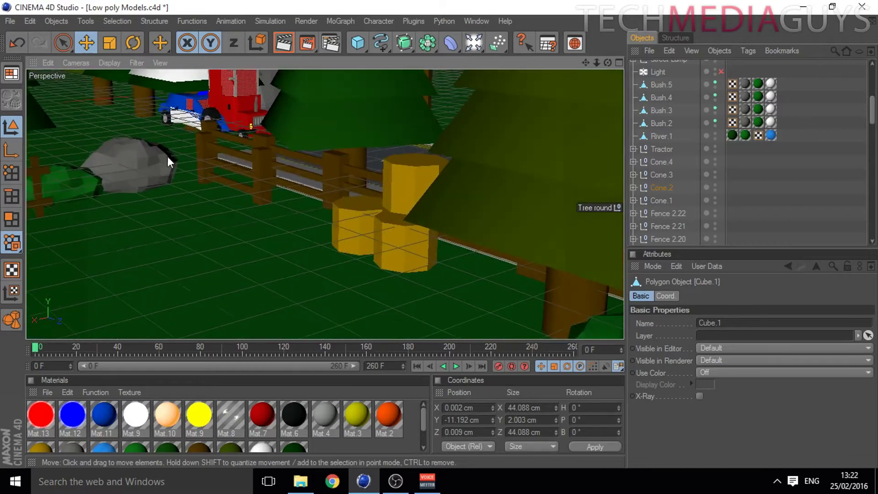
- Examine the red tractor and the blue police car behind it up close, in front of the snowy pine
{"action": "left_click_drag", "start_coordinate": [170, 161], "coordinate": [226, 114], "text": "alt"}
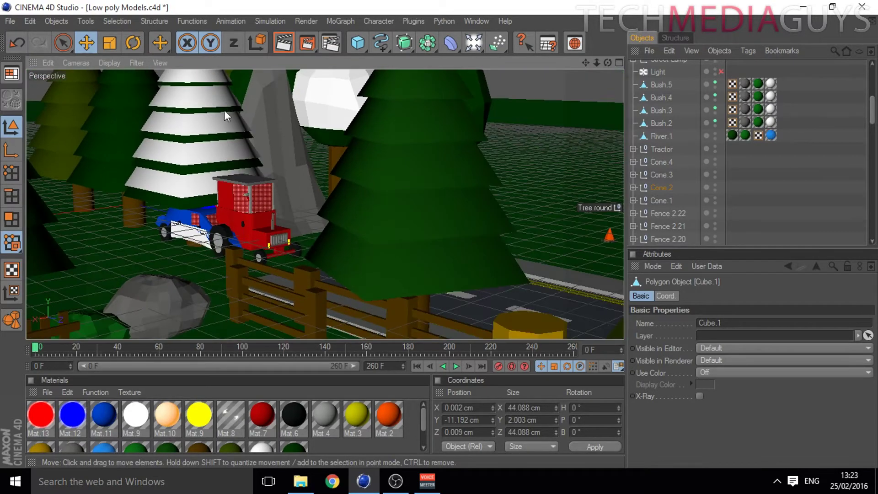
{"action": "scroll", "coordinate": [243, 198], "scroll_direction": "up", "scroll_amount": 5}
{"action": "mouse_move", "coordinate": [243, 212]}
{"action": "left_mouse_down", "text": "alt"}
{"action": "mouse_move", "coordinate": [347, 199]}
{"action": "mouse_move", "coordinate": [247, 197]}
{"action": "left_mouse_up", "text": "alt"}
{"action": "middle_click_drag", "start_coordinate": [435, 197], "coordinate": [312, 186], "text": "alt"}
{"action": "scroll", "coordinate": [303, 178], "scroll_direction": "down", "scroll_amount": 12}
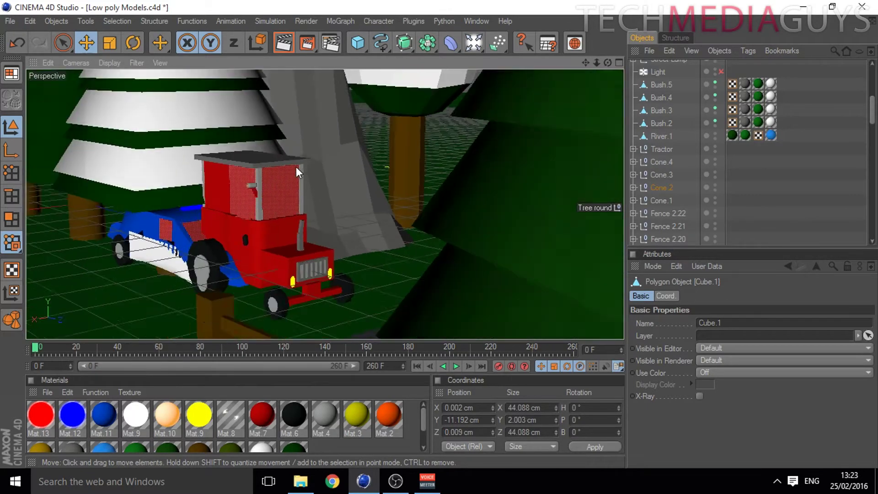
{"action": "left_click_drag", "start_coordinate": [269, 147], "coordinate": [185, 159], "text": "alt"}
{"action": "middle_click_drag", "start_coordinate": [370, 165], "coordinate": [59, 176], "text": "alt"}
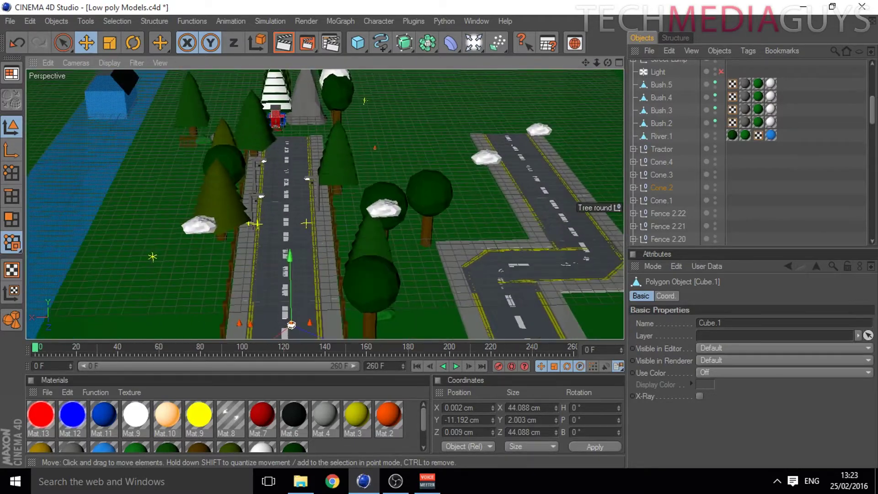
- Inspect the street lamps and road markings along the straight fenced road up close
{"action": "scroll", "coordinate": [381, 155], "scroll_direction": "up", "scroll_amount": 2}
{"action": "scroll", "coordinate": [311, 152], "scroll_direction": "up", "scroll_amount": 5}
{"action": "mouse_move", "coordinate": [284, 150]}
{"action": "left_mouse_down", "text": "alt"}
{"action": "mouse_move", "coordinate": [238, 114]}
{"action": "mouse_move", "coordinate": [275, 197]}
{"action": "mouse_move", "coordinate": [283, 149]}
{"action": "left_mouse_up", "text": "alt"}
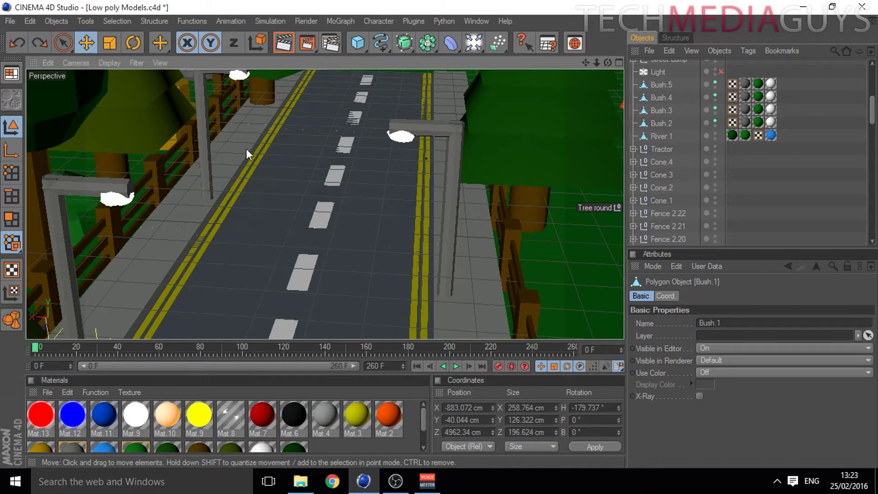
- Open the Low poly Models project again as a separate copy, declining to reuse the same name and title
{"action": "left_click", "coordinate": [10, 21]}
{"action": "left_click", "coordinate": [32, 52]}
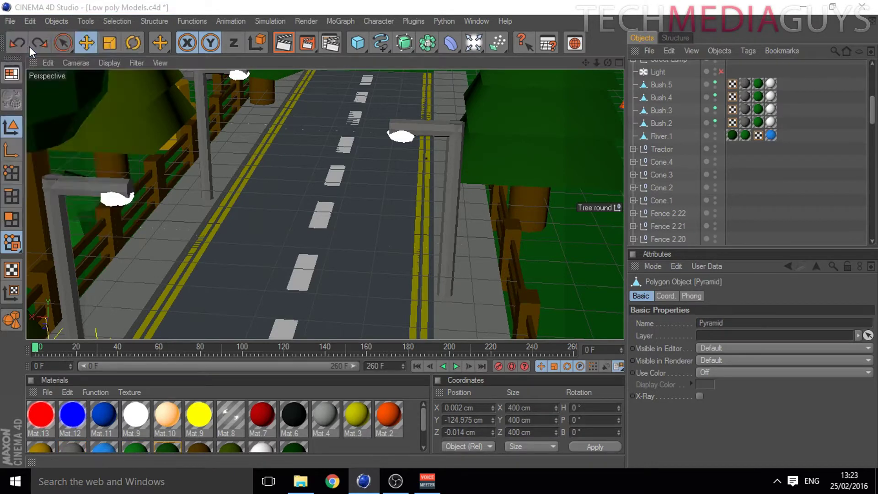
{"action": "double_click", "coordinate": [157, 134]}
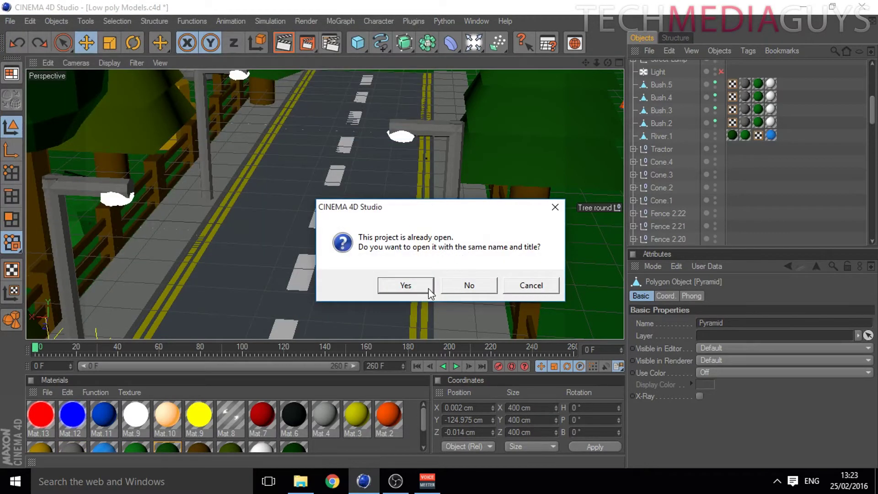
{"action": "left_click", "coordinate": [468, 282]}
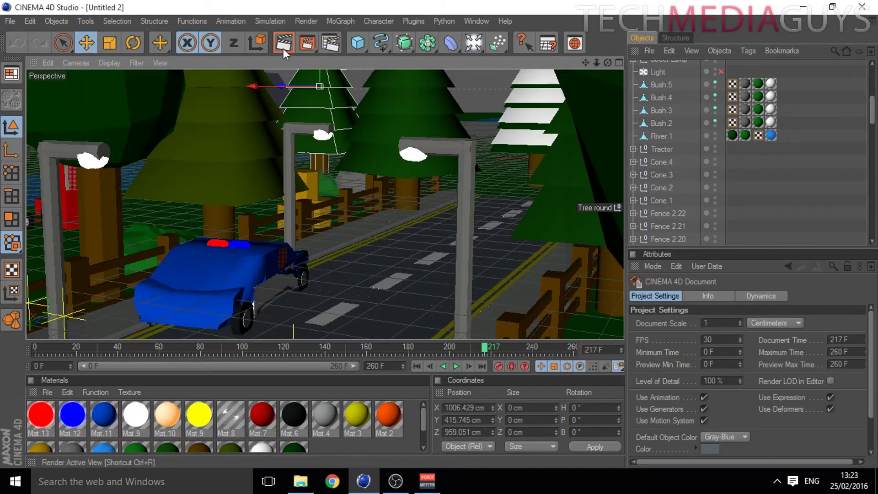
- Play the animation, pausing it at frame 62, and render the active view of the tractor on the road
{"action": "left_click", "coordinate": [457, 366]}
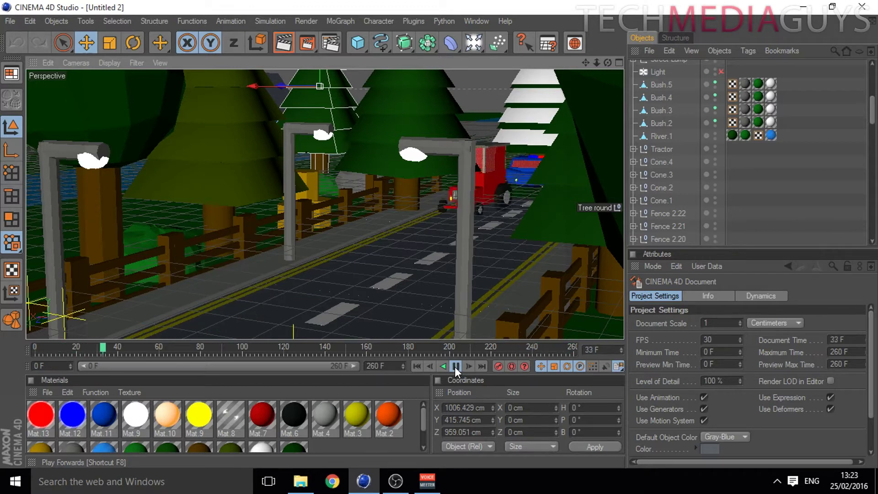
{"action": "left_click", "coordinate": [454, 367]}
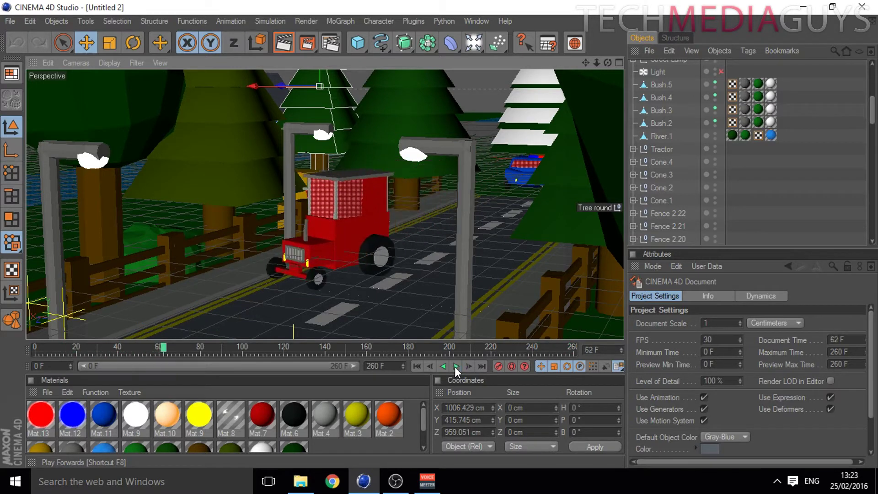
{"action": "left_click", "coordinate": [282, 44]}
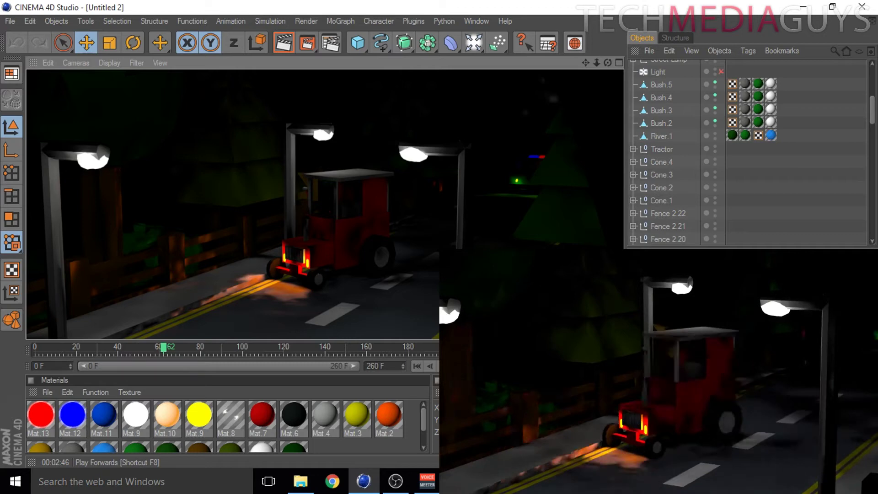
- Rewind the animation to frame 0 and start playback
{"action": "left_click_drag", "start_coordinate": [164, 347], "coordinate": [24, 347]}
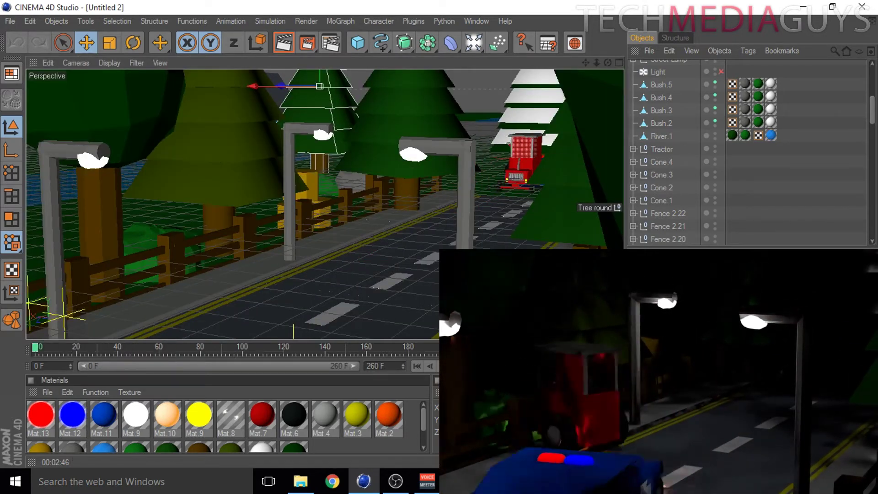
{"action": "key", "text": "F8"}
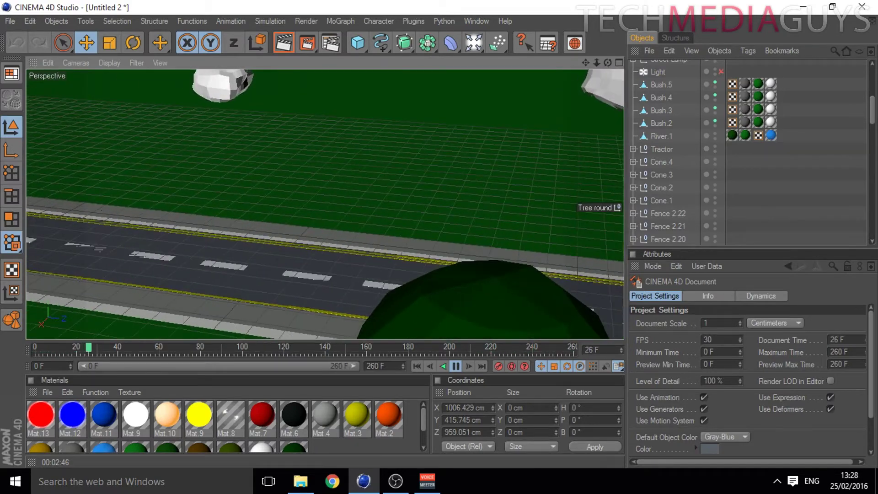
- Use the four-view layout to select the grass ground in the perspective view, and return to the single perspective view
{"action": "middle_click", "coordinate": [488, 175]}
{"action": "left_click", "coordinate": [280, 140]}
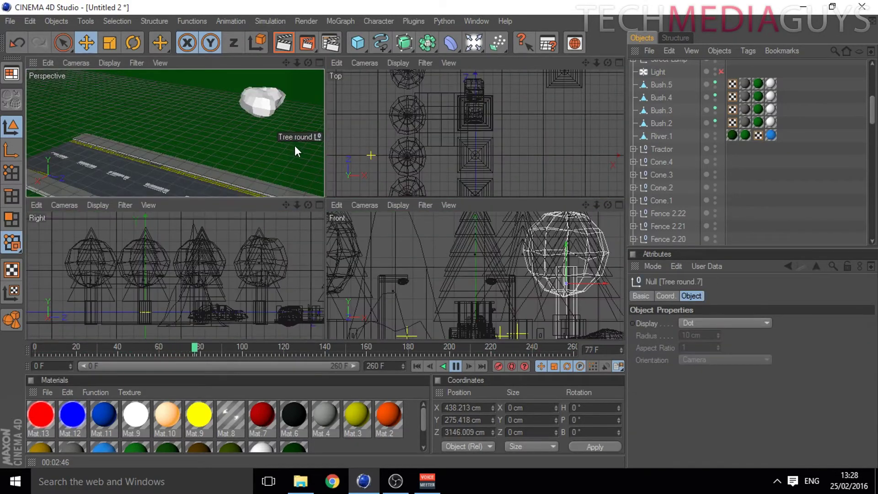
{"action": "left_click", "coordinate": [295, 146]}
{"action": "middle_click", "coordinate": [282, 150]}
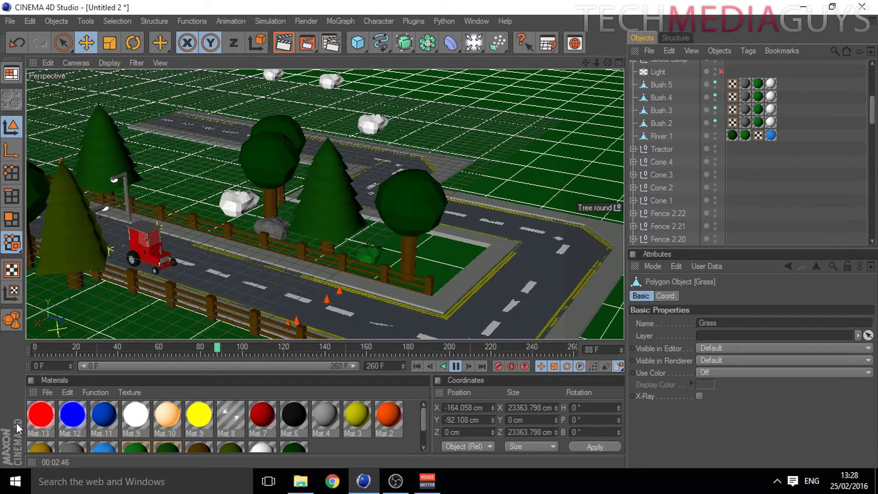
- Pick out the disc forming the road corner and the pavement block beside the road to inspect them individually
{"action": "left_click_drag", "start_coordinate": [425, 413], "coordinate": [423, 189]}
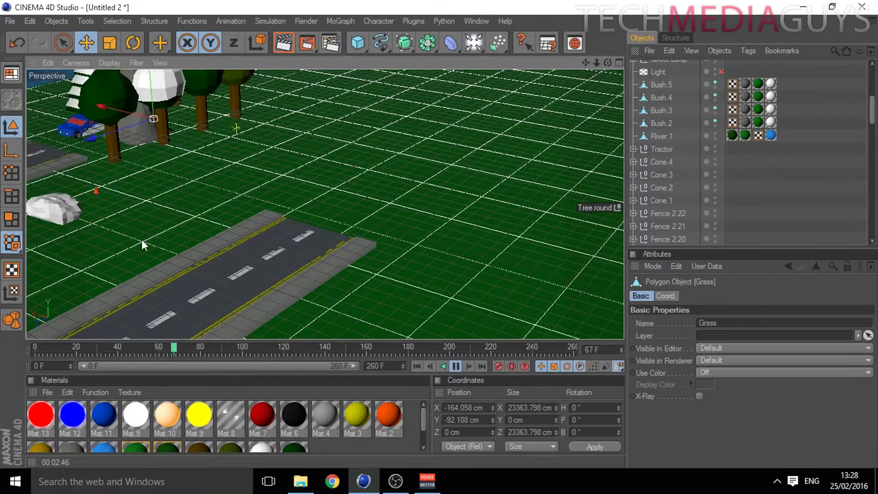
{"action": "left_click", "coordinate": [259, 238]}
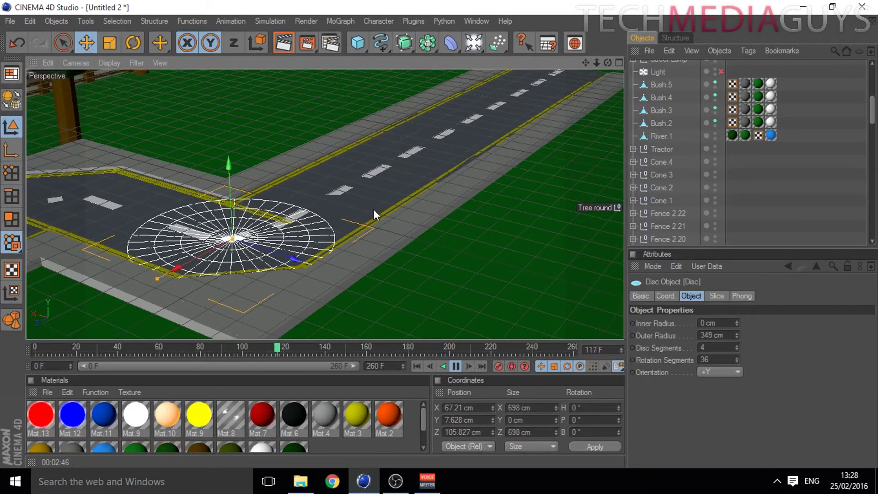
{"action": "left_click", "coordinate": [416, 215]}
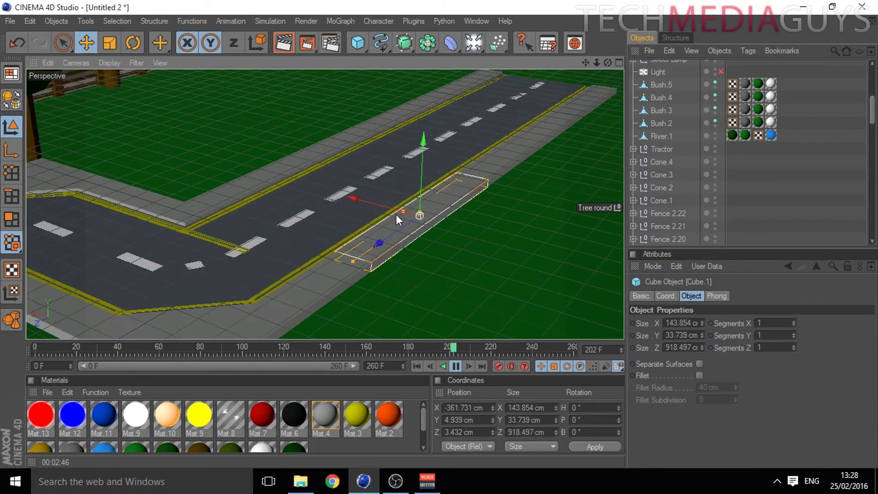
- Try moving the pavement block along the X axis and undo the move
{"action": "left_click_drag", "start_coordinate": [360, 199], "coordinate": [420, 216]}
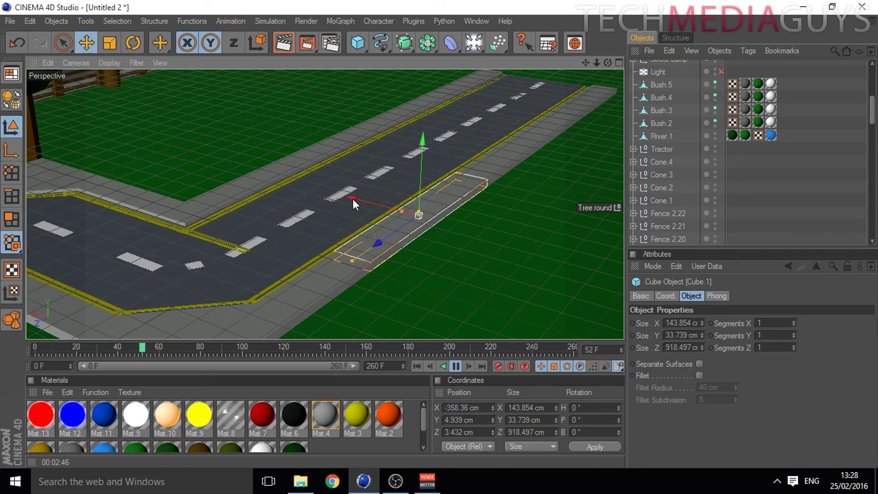
{"action": "key", "text": "ctrl+z"}
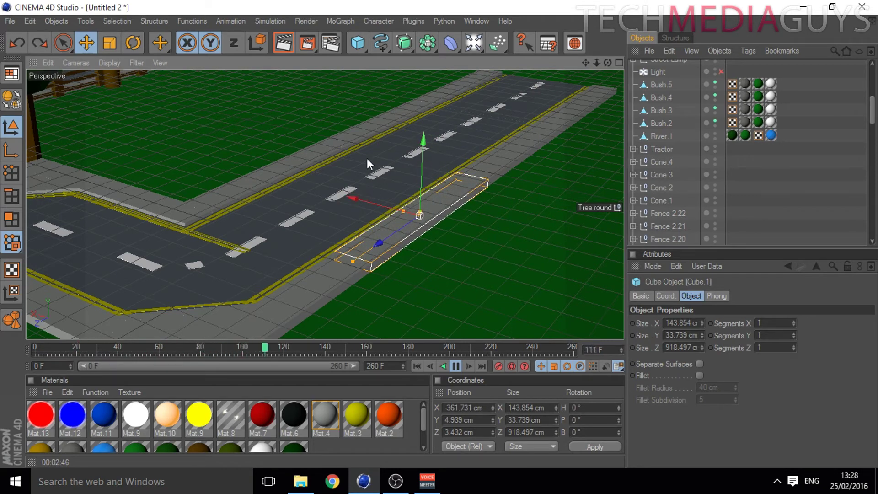
{"action": "mouse_move", "coordinate": [367, 158]}
{"action": "middle_mouse_down", "text": "alt"}
{"action": "mouse_move", "coordinate": [279, 167]}
{"action": "mouse_move", "coordinate": [363, 144]}
{"action": "middle_mouse_up", "text": "alt"}
{"action": "scroll", "coordinate": [363, 144], "scroll_direction": "up", "scroll_amount": 3}
{"action": "scroll", "coordinate": [404, 145], "scroll_direction": "down", "scroll_amount": 3}
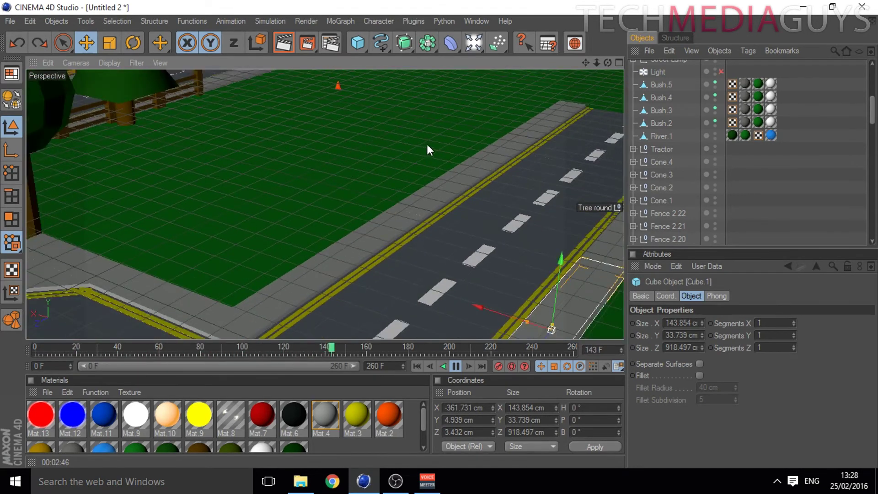